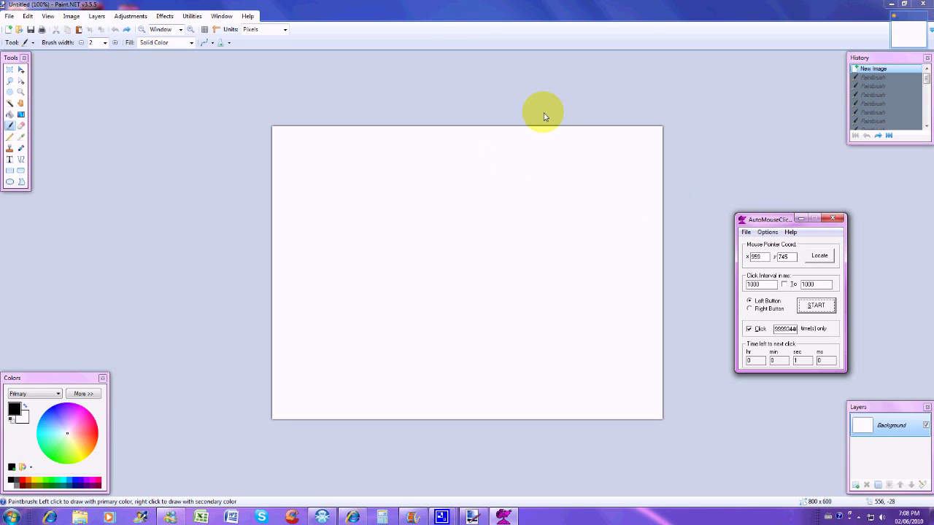
- Auto-click with 1000 ms left clicks to paint a dot near the canvas's top-right corner
click(625, 151)
click(626, 151)
click(626, 151)
click(625, 151)
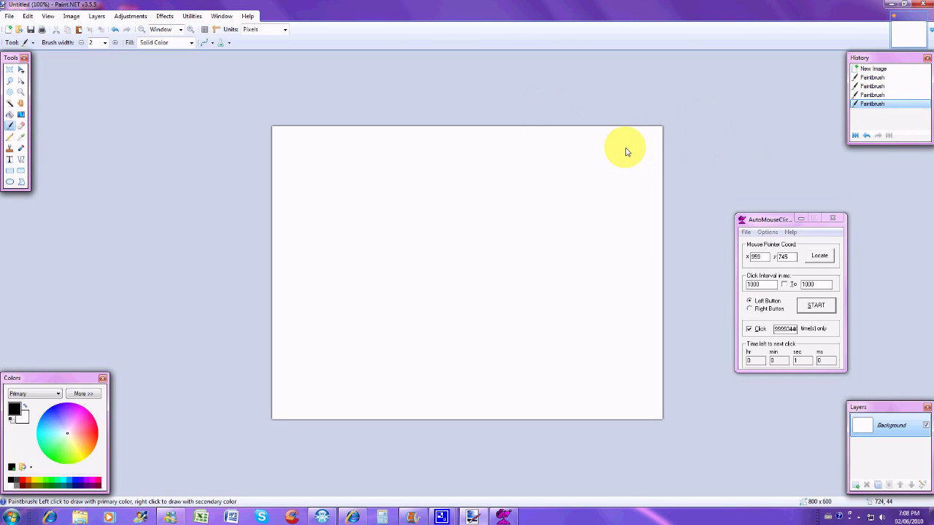
- Set the click target to 624, 304 near the canvas's top-left, and move the clicker window right
click(829, 261)
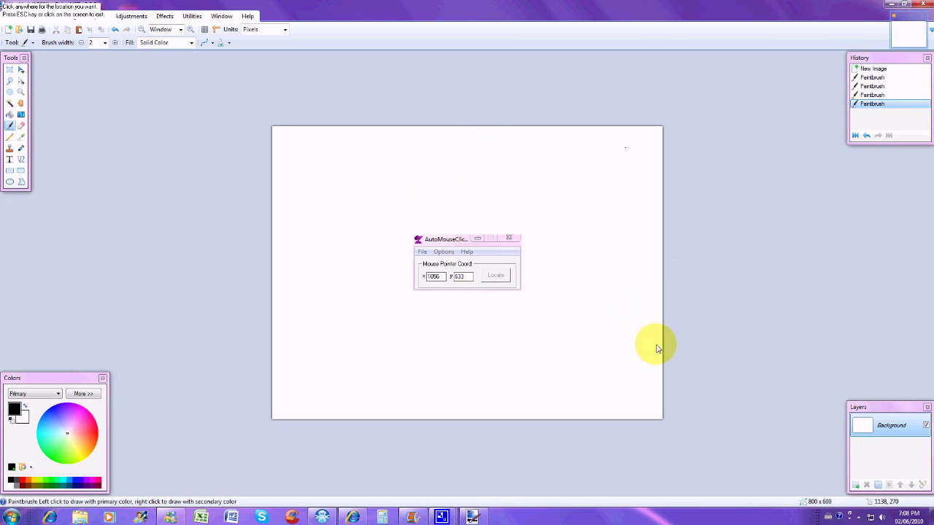
click(304, 148)
drag(458, 244, 767, 230)
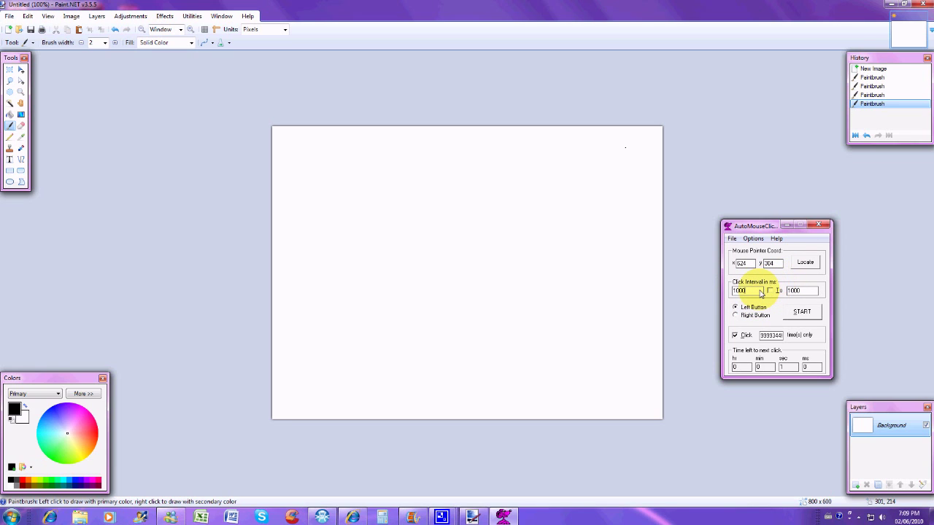
- Edit the click count field, removing the extra digit
text(0)
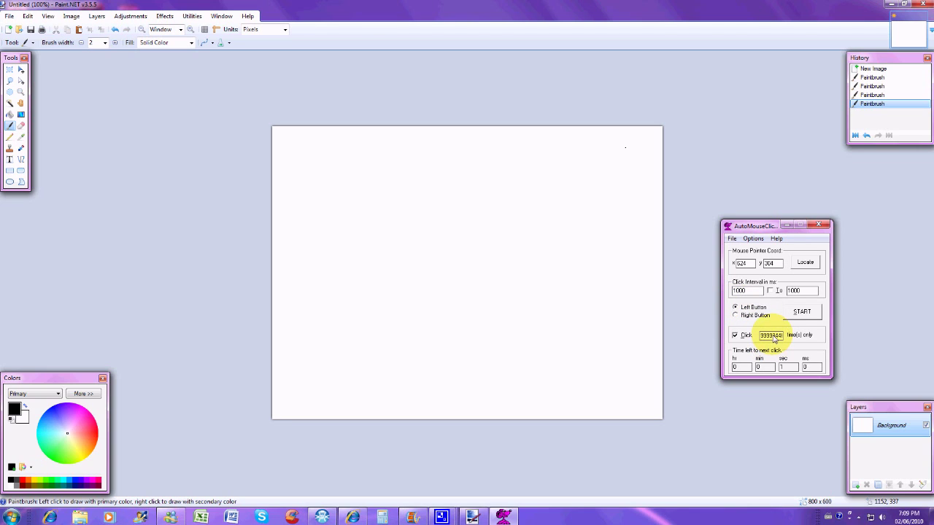
text(8)
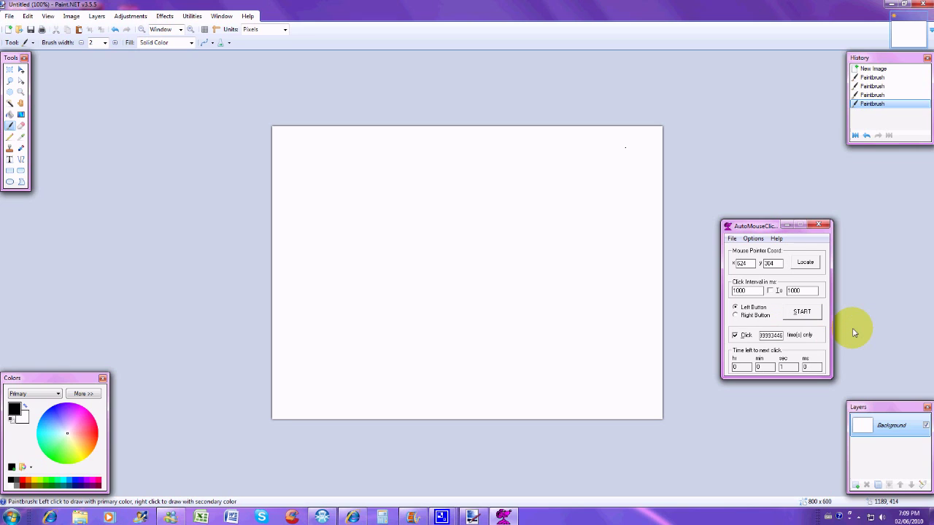
key(BackSpace)
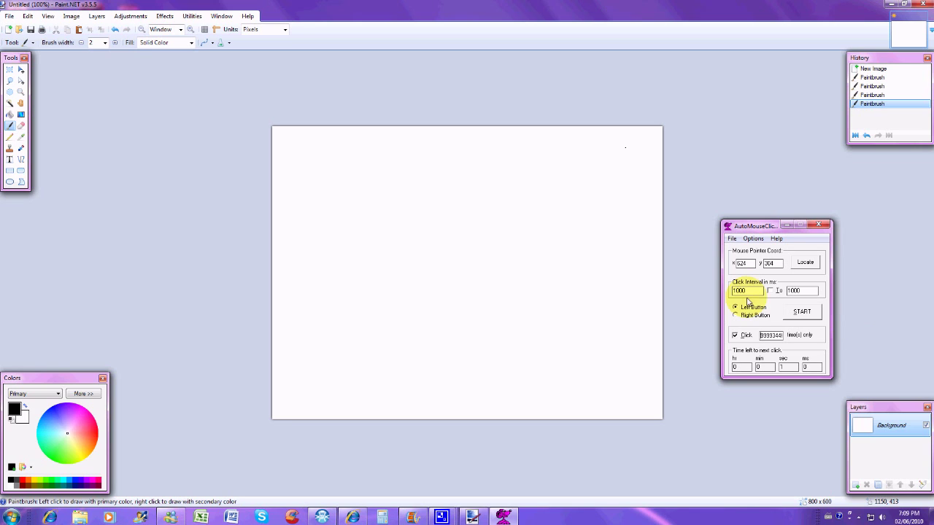
- Run the clicker at the top-left spot to paint a dot, then stop it
click(806, 263)
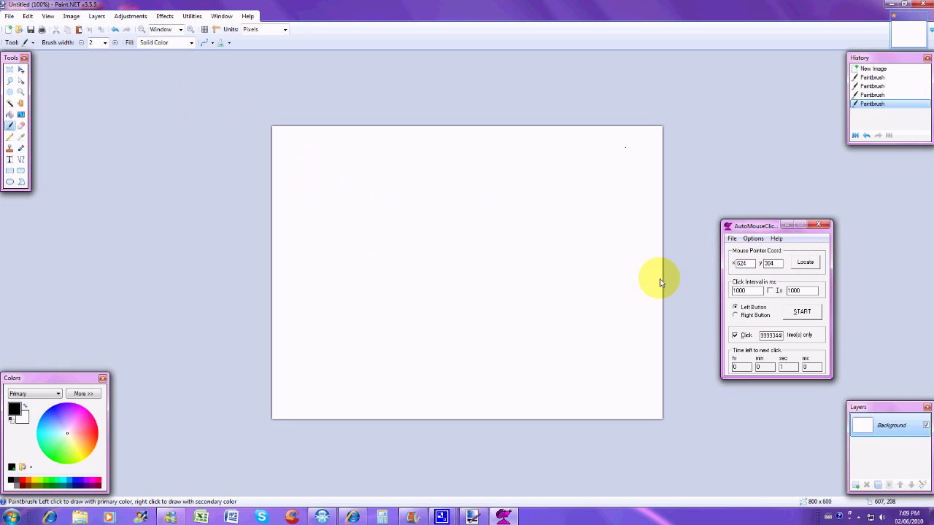
click(817, 317)
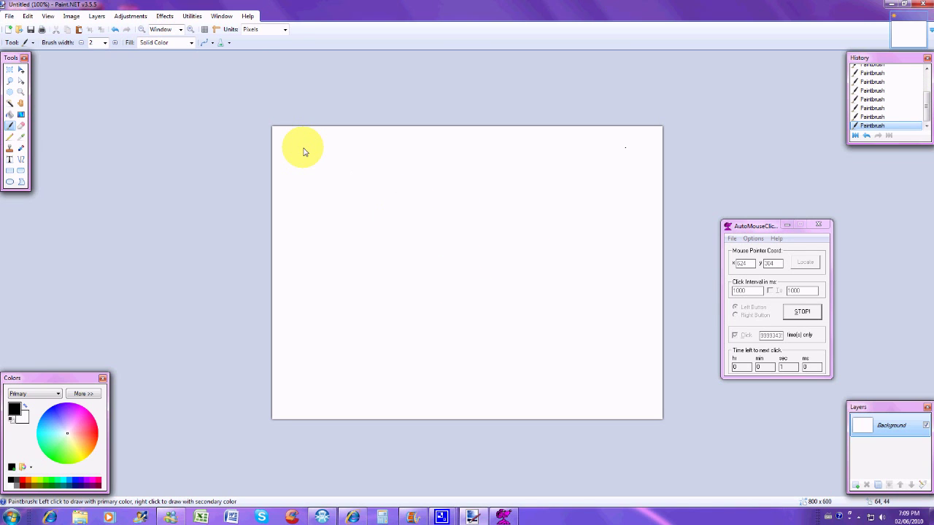
click(763, 296)
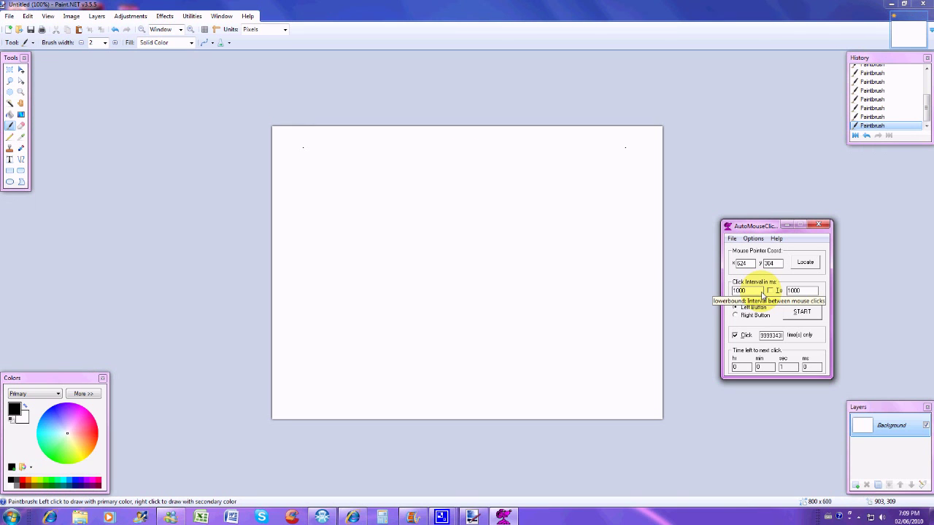
- Lower the click interval to 100 ms, rerun the clicker, and stop it with F6
text(0)
key(BackSpace)
key(BackSpace)
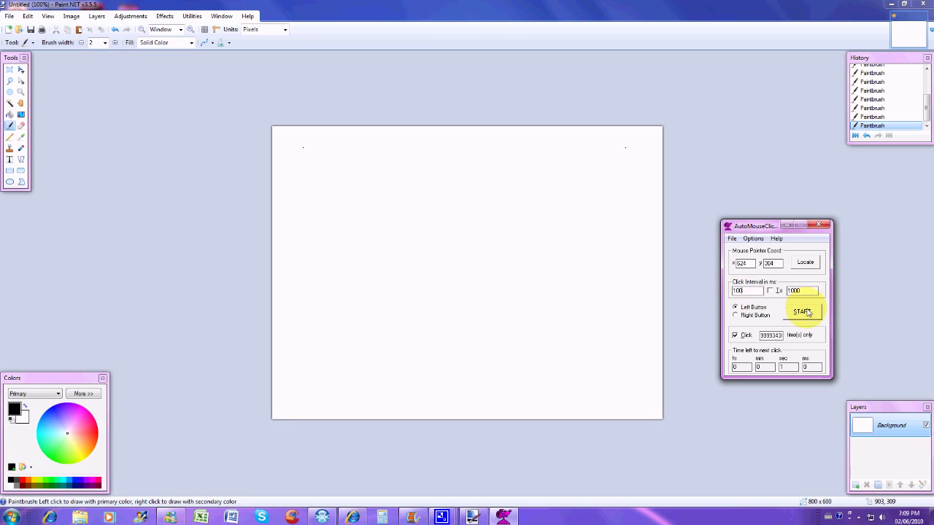
click(802, 311)
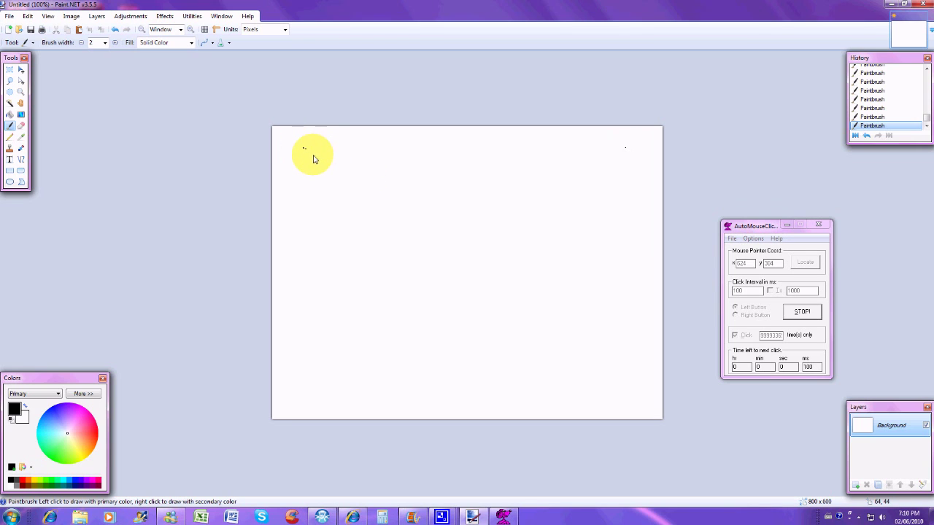
key(F6)
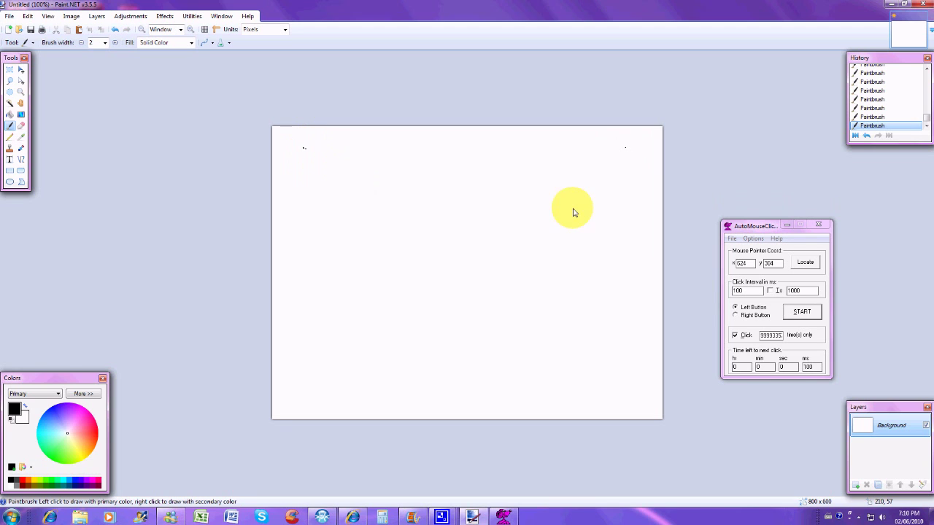
click(754, 240)
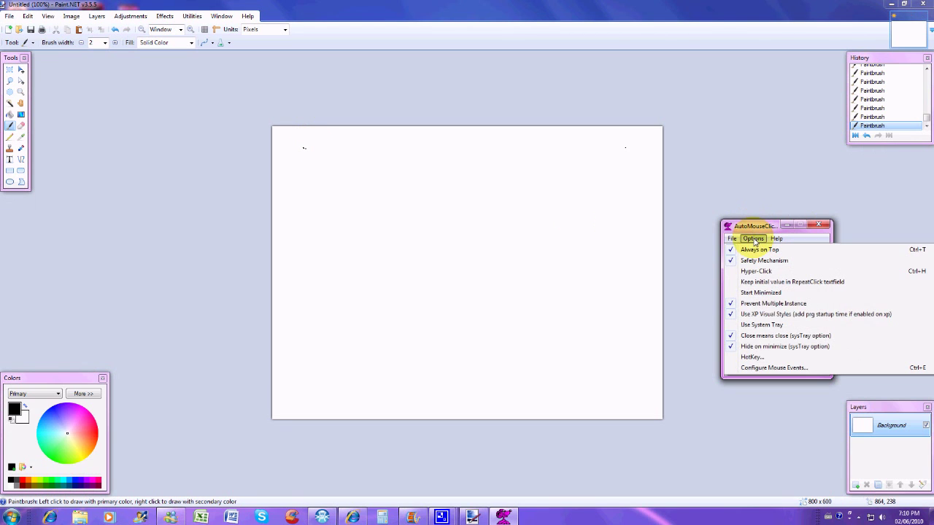
- Set the stop hotkey to Ctrl+Alt+C and raise the main clicker window slightly
click(759, 358)
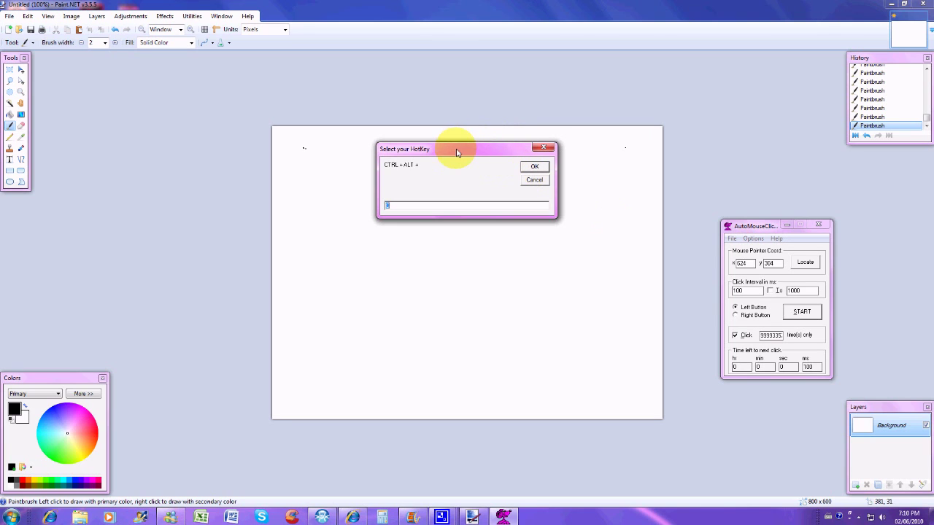
drag(455, 148, 434, 164)
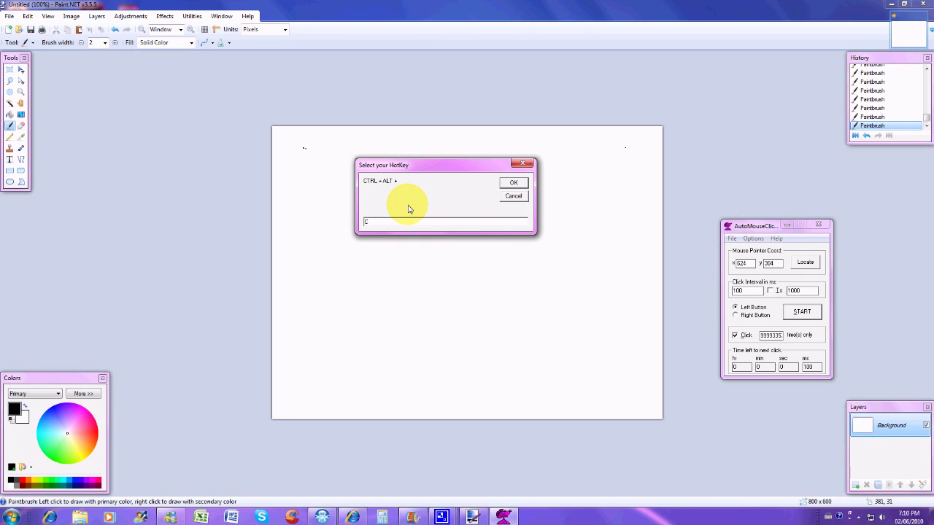
click(530, 165)
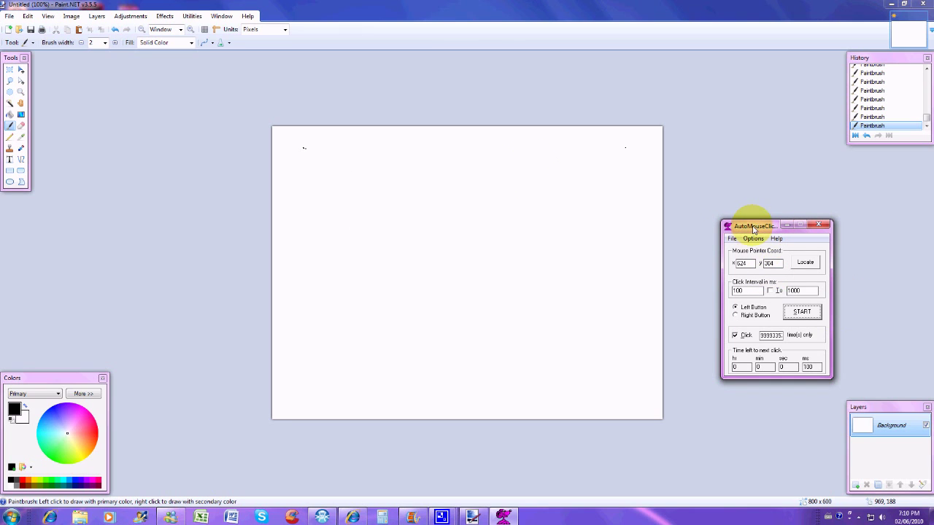
drag(754, 228, 747, 199)
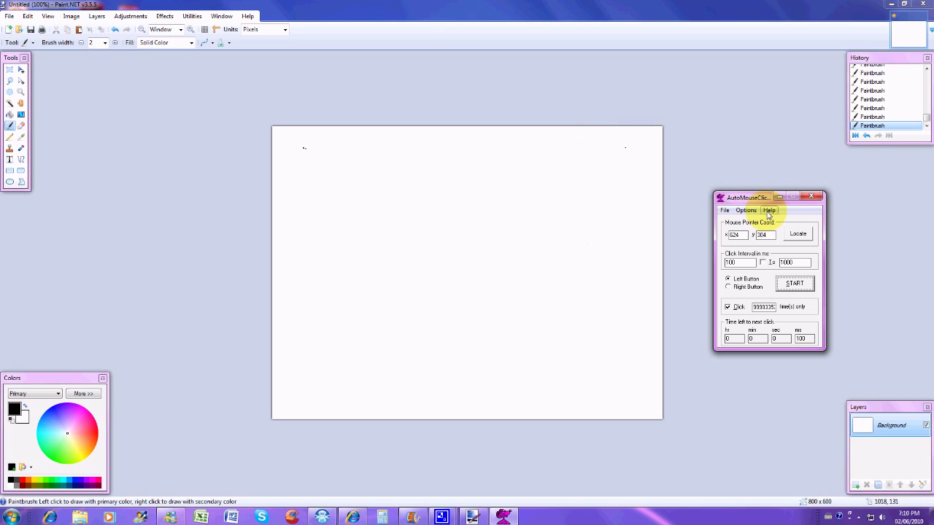
click(745, 210)
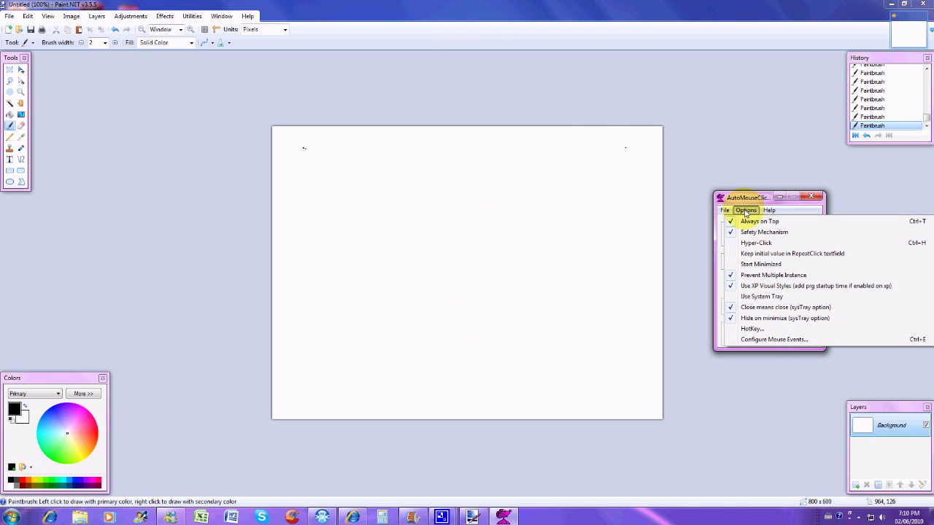
- In Configure Mouse Events, add three rows so four left-click events are listed
click(774, 340)
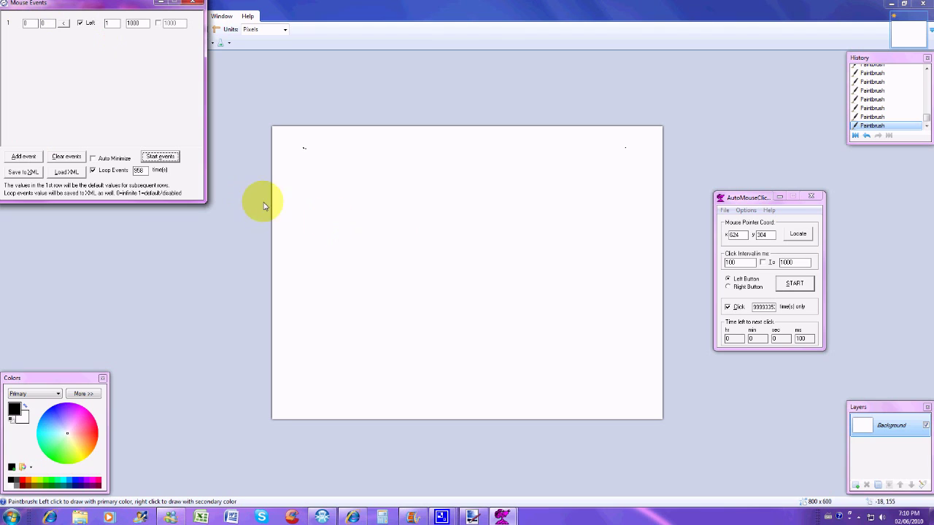
click(28, 159)
click(27, 160)
click(28, 159)
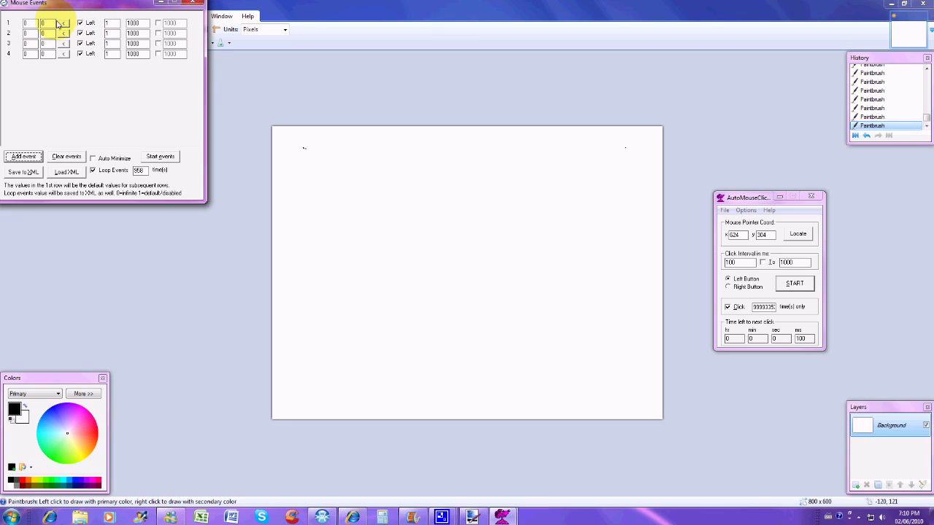
click(798, 234)
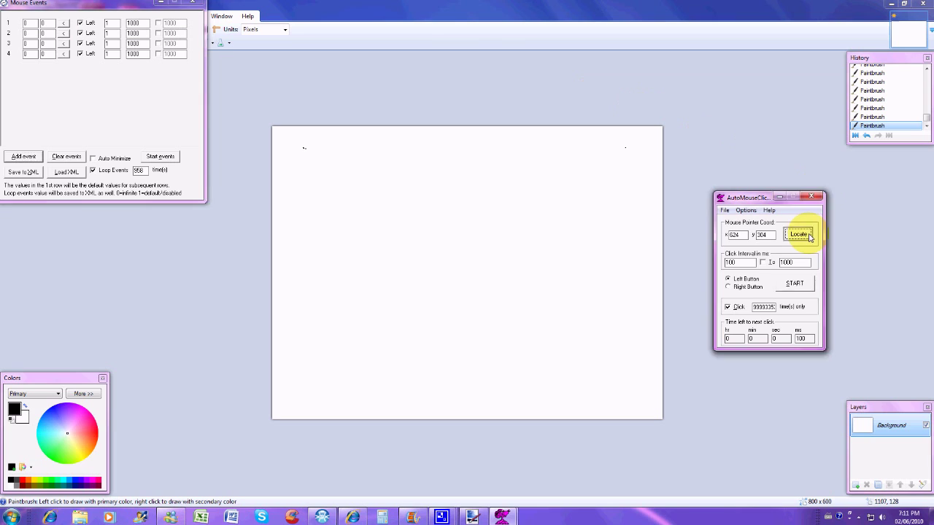
- Set the first mouse event to the canvas point 737, 676
click(358, 329)
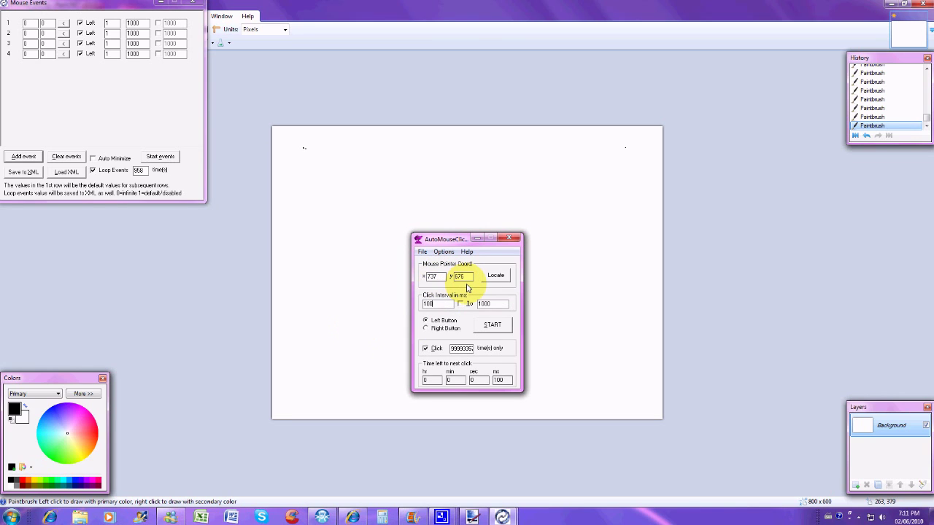
click(30, 24)
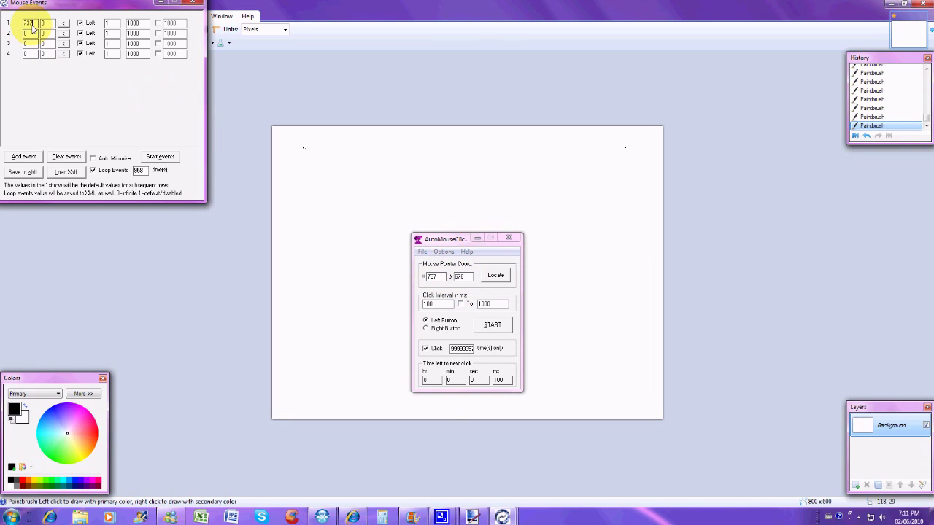
click(48, 24)
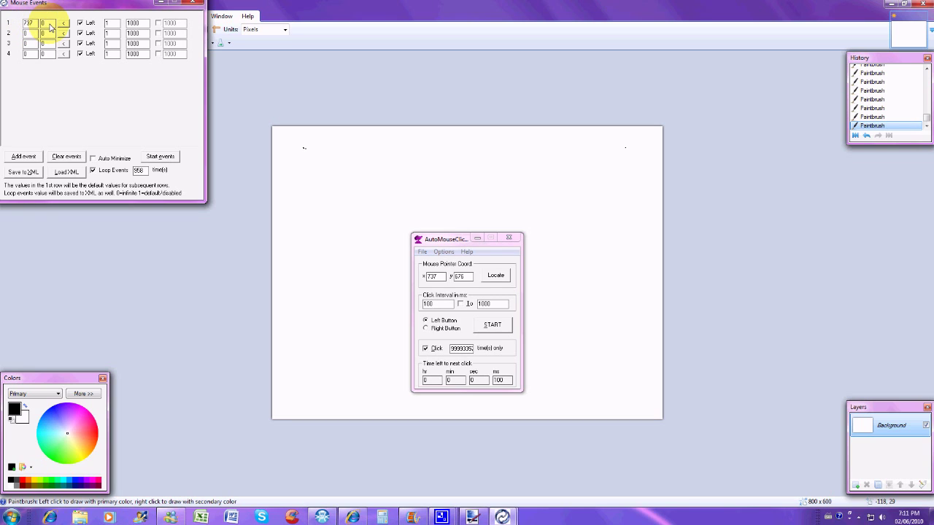
text(676)
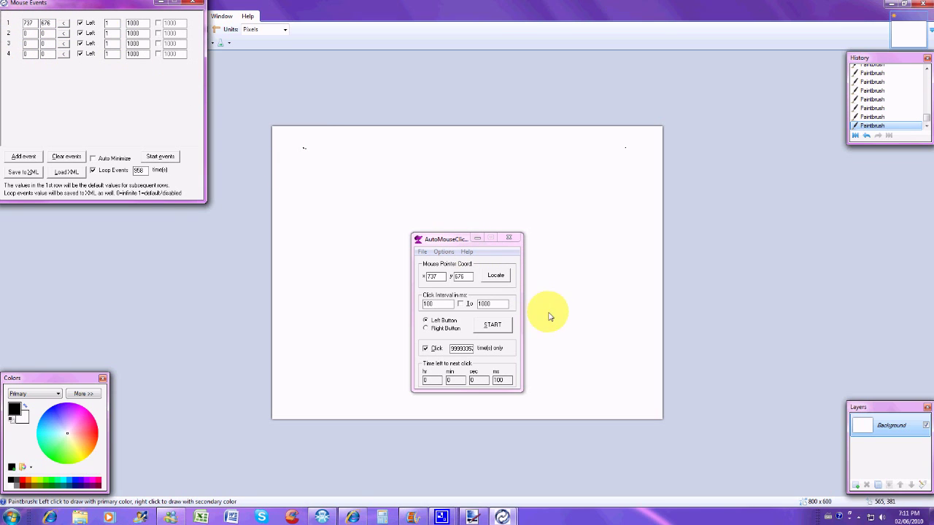
- Set the second mouse event to the canvas point 1274, 771
click(496, 275)
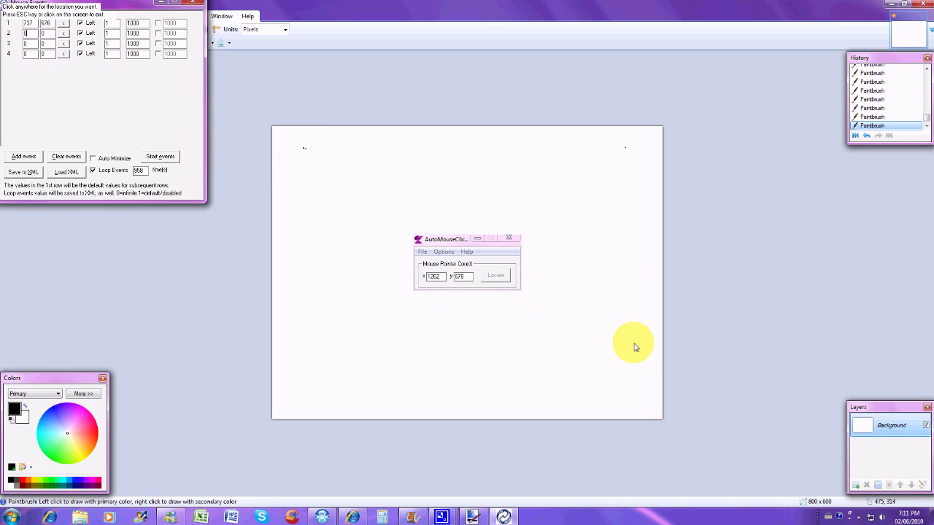
click(618, 377)
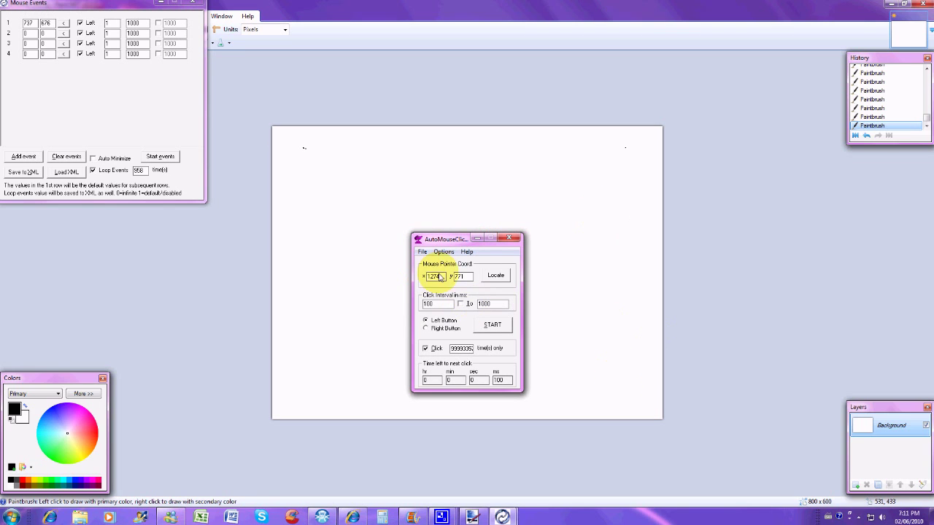
click(32, 33)
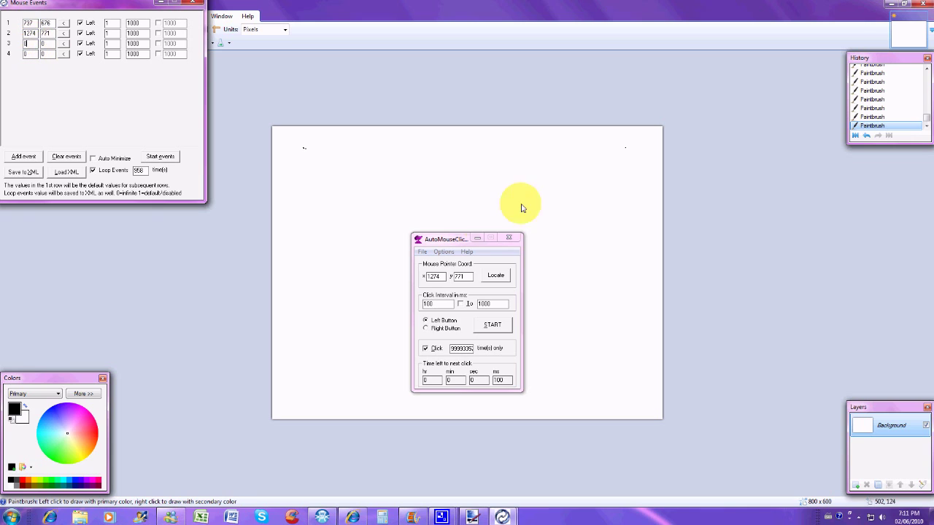
- Set the third mouse event to the canvas point 1149, 350
click(496, 275)
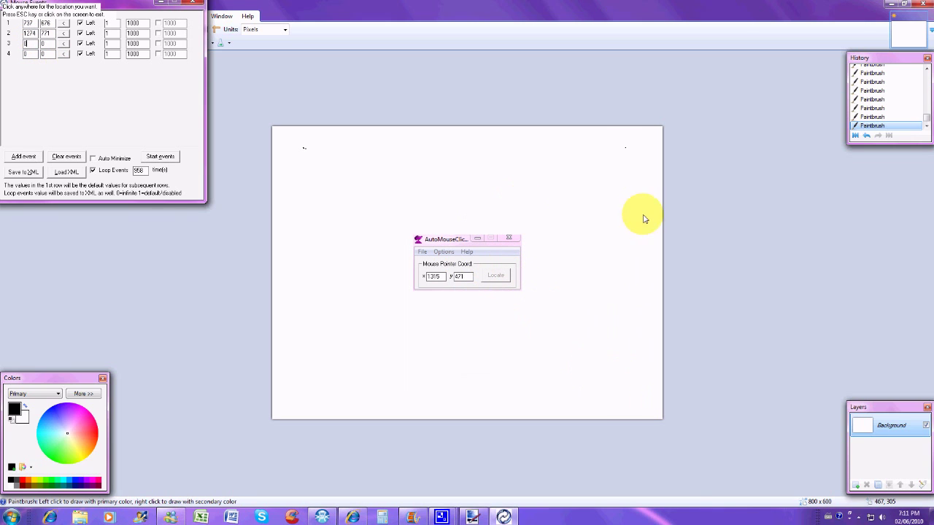
click(557, 171)
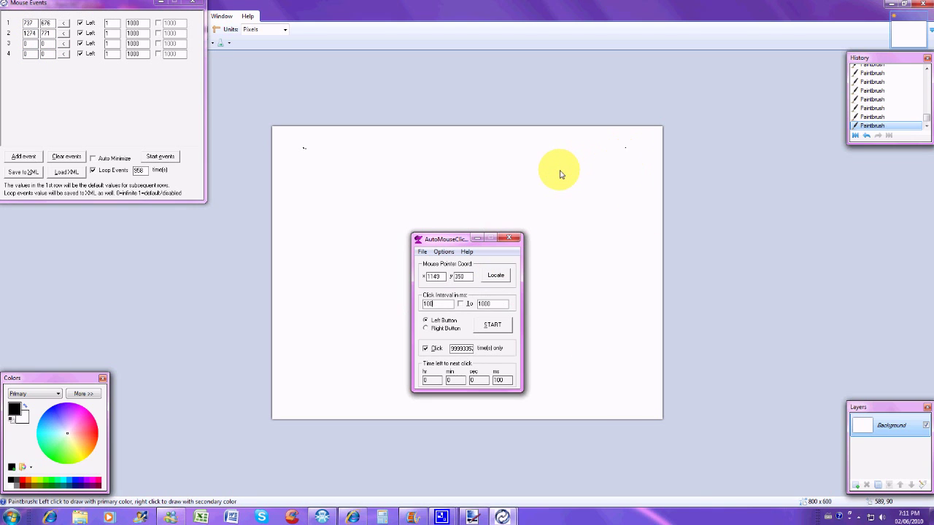
click(28, 44)
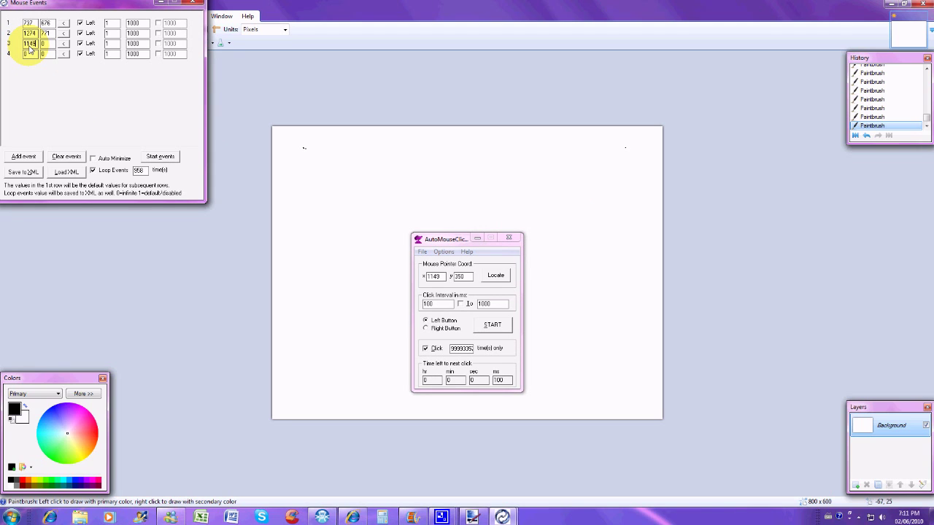
text(1149)
click(53, 45)
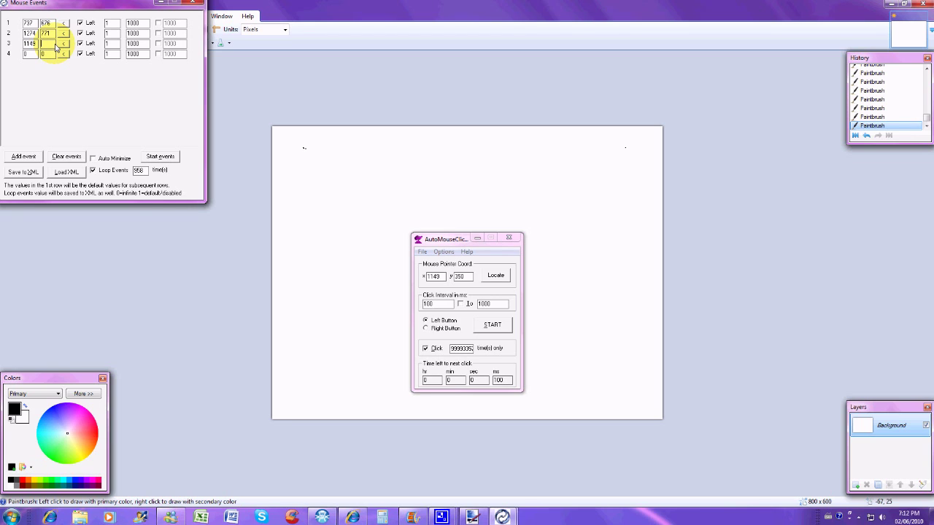
- Set the fourth mouse event to the canvas point 964, 614
click(496, 275)
click(469, 299)
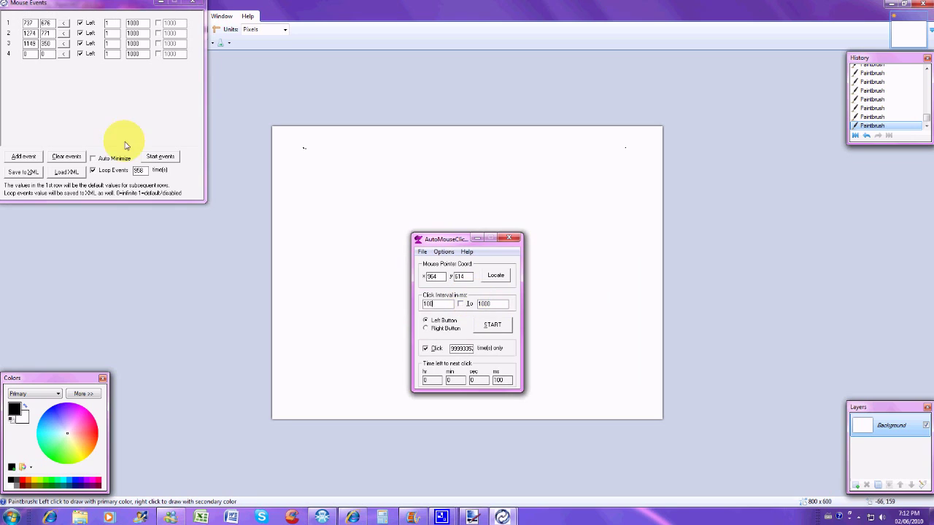
click(33, 55)
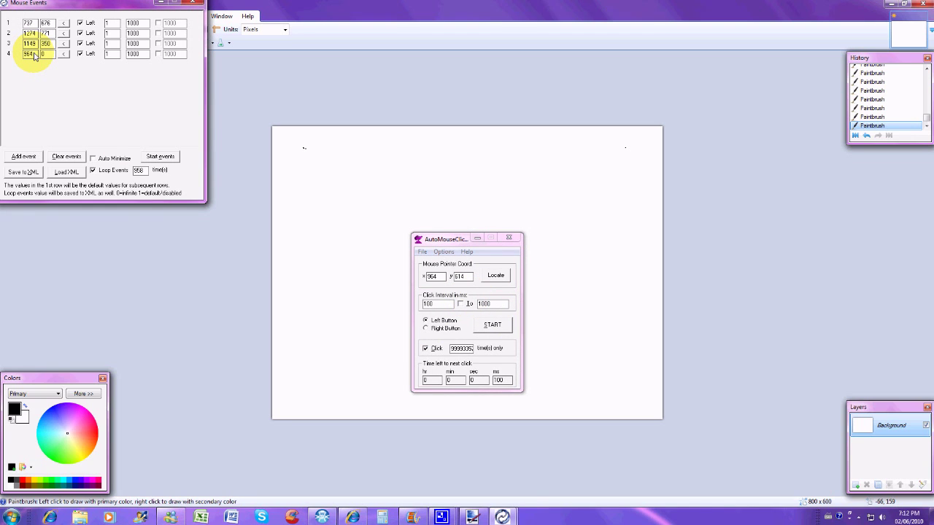
key(Tab)
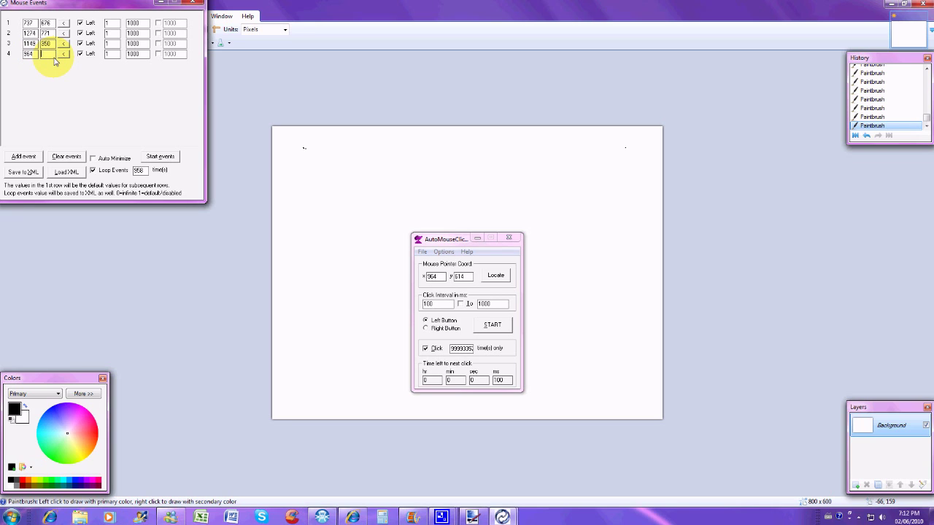
text(614)
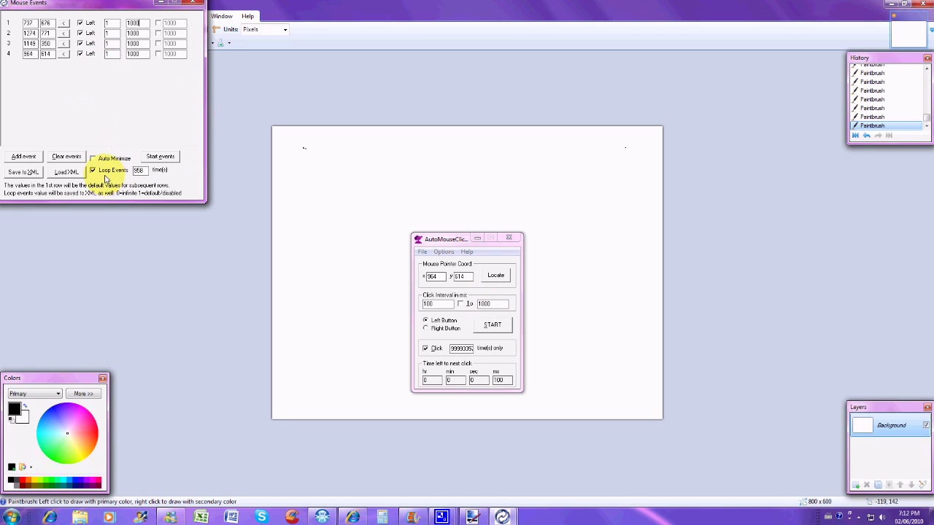
- Change Loop Events from 958 to 10 and start the four looped events
click(138, 171)
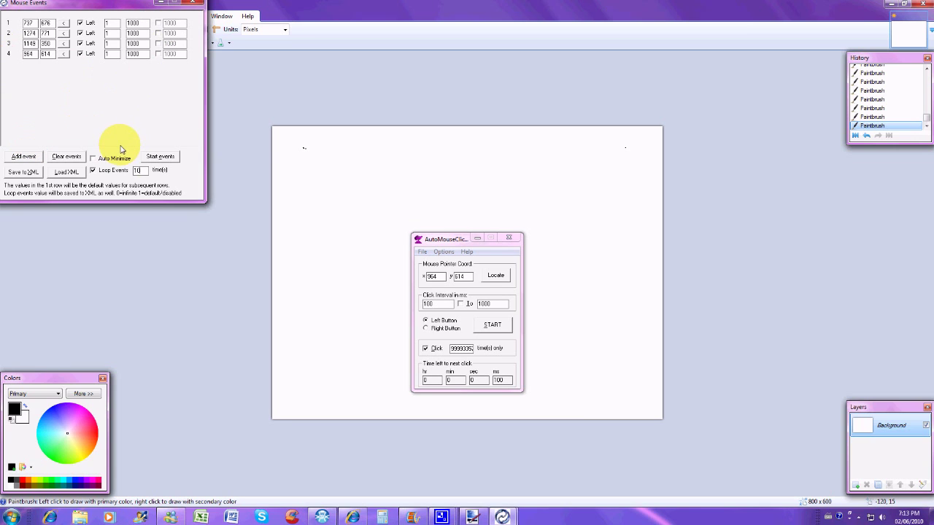
click(162, 157)
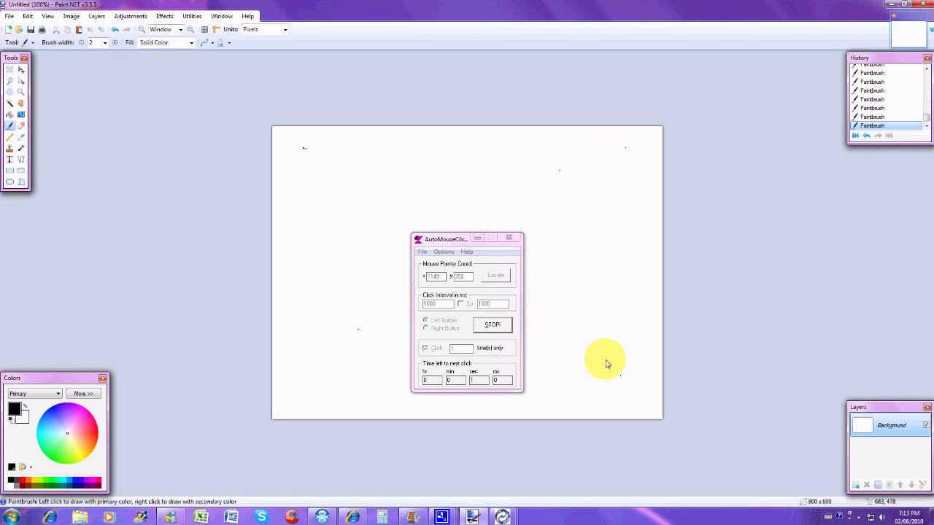
- Let the looped clicks paint dots, minimise the clicker, and switch to the browser's download page
click(471, 303)
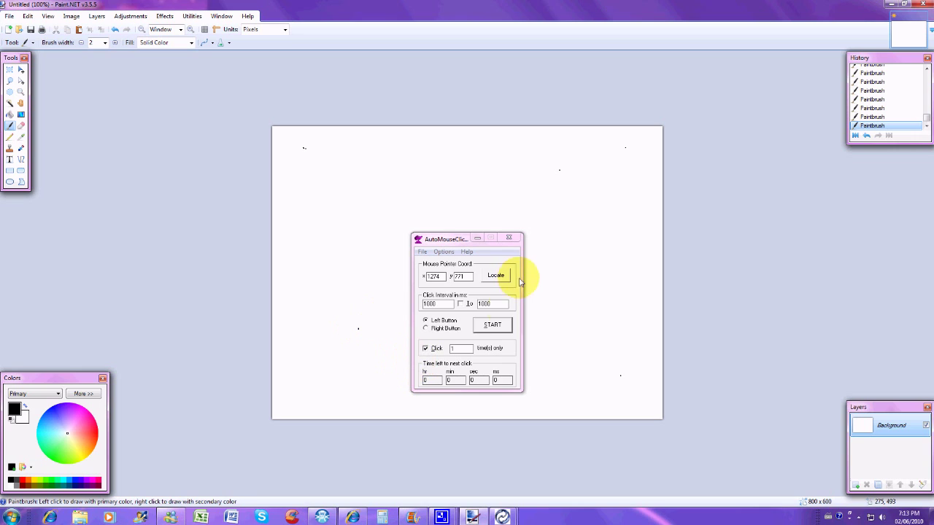
click(477, 239)
click(477, 240)
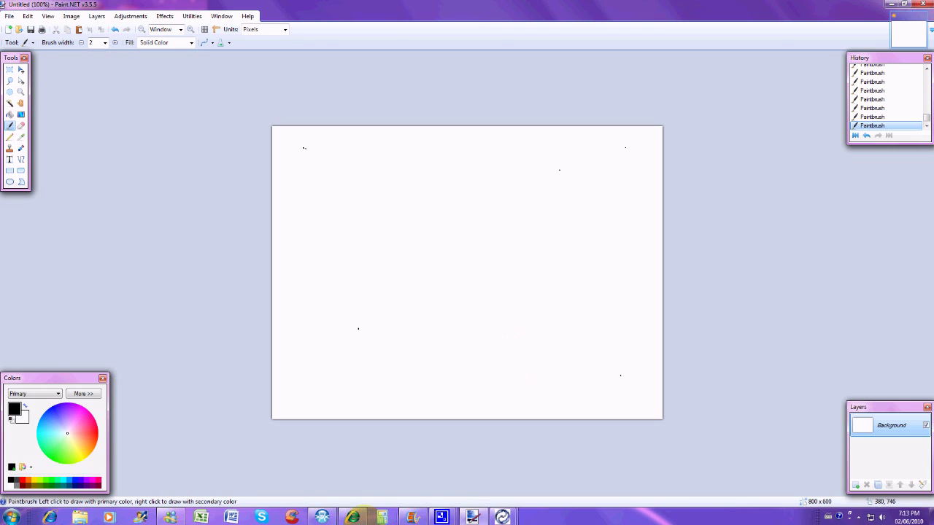
click(352, 517)
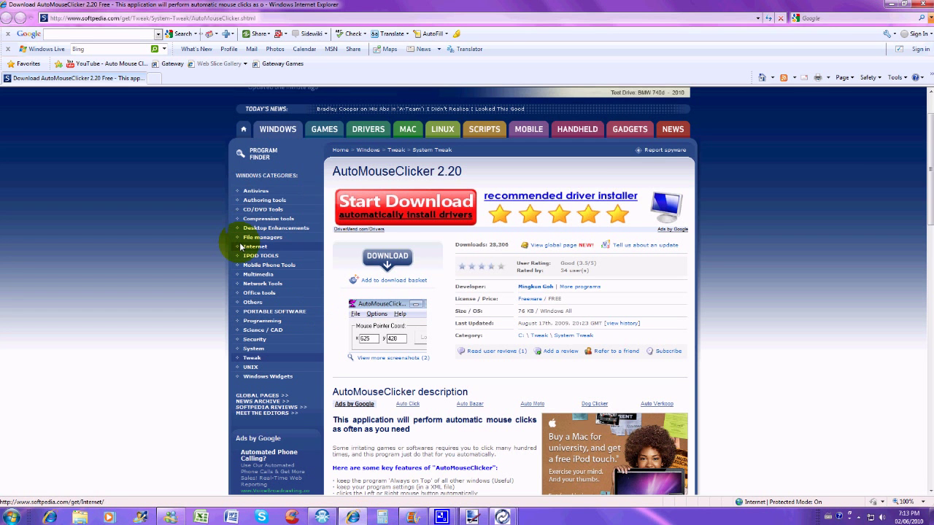